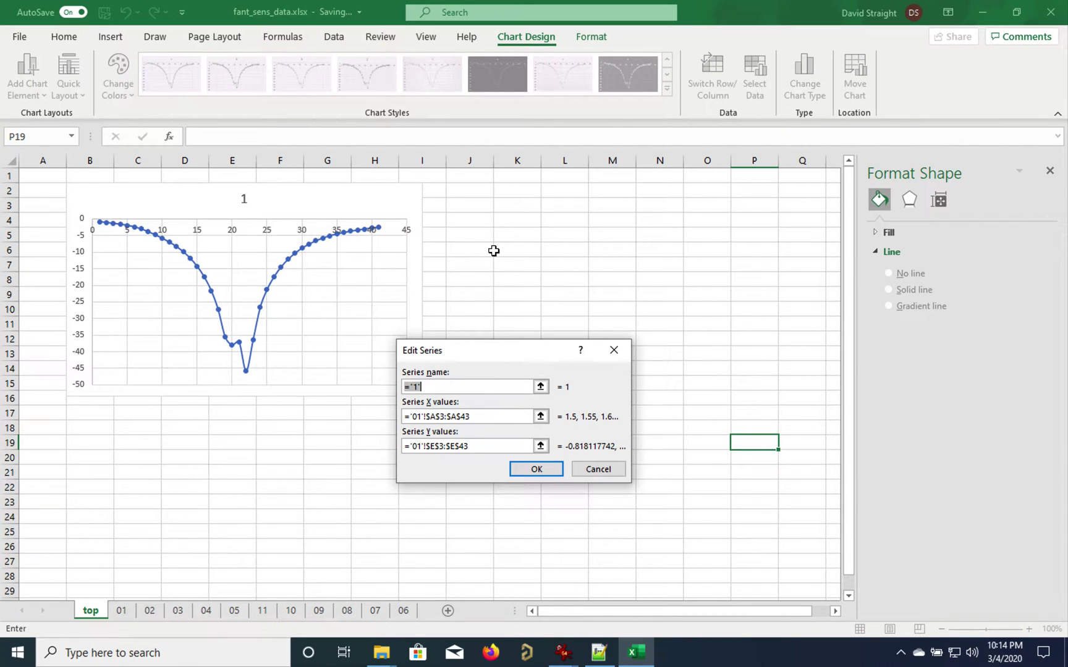
Close the series dialogs unchanged and review source sheets 01, 02 and 04 before returning to top.
{"action": "left_click", "coordinate": [614, 350]}
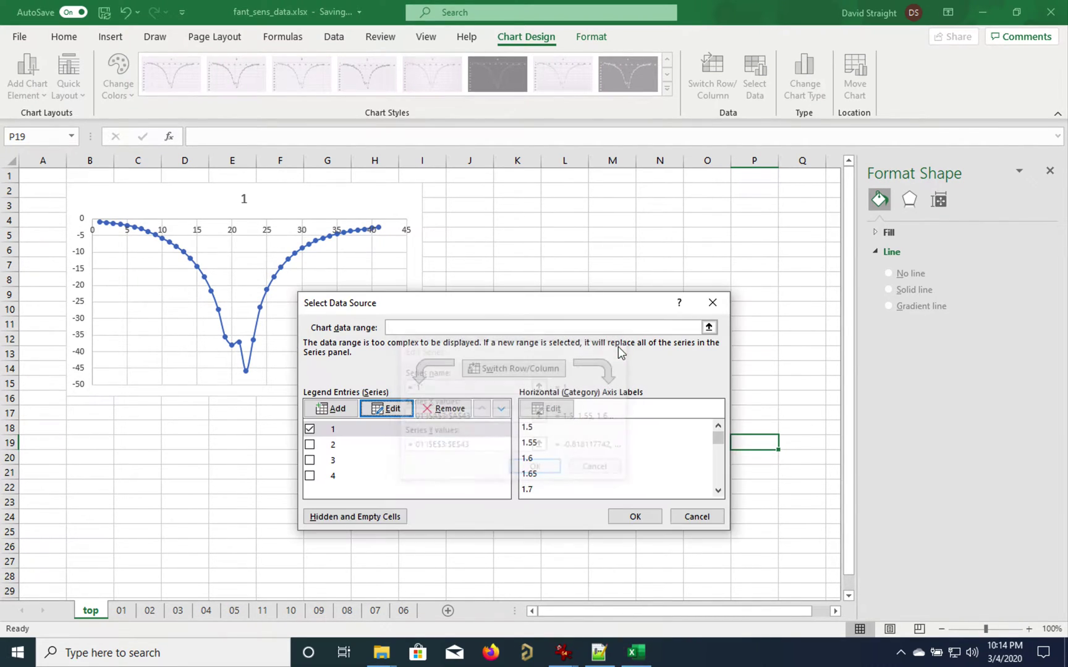
{"action": "left_click", "coordinate": [712, 302]}
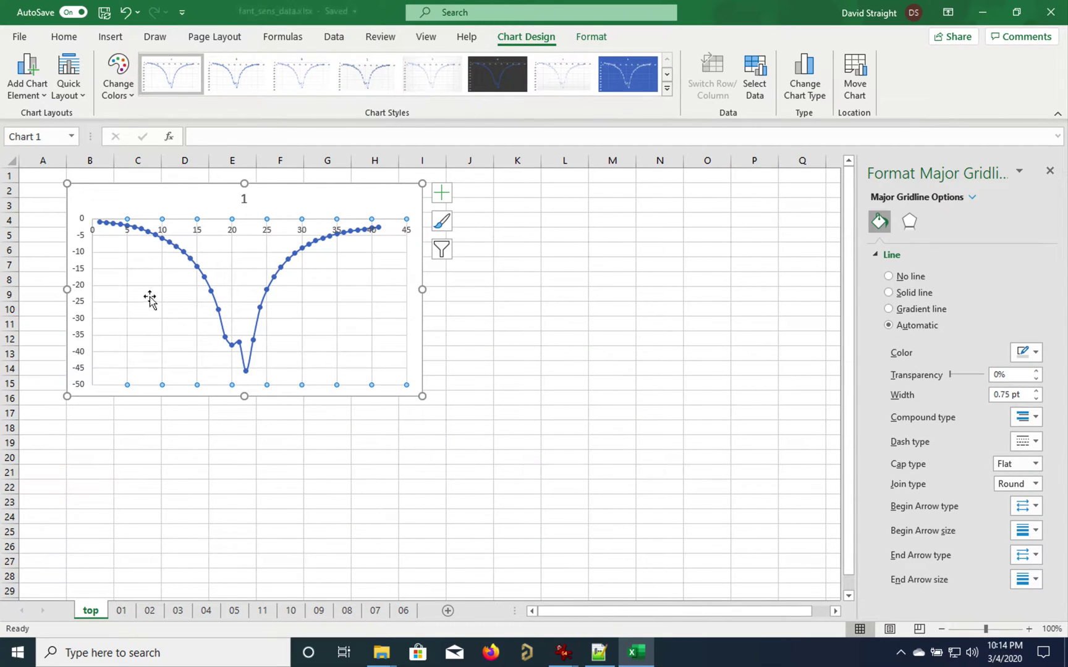
{"action": "left_click", "coordinate": [121, 611]}
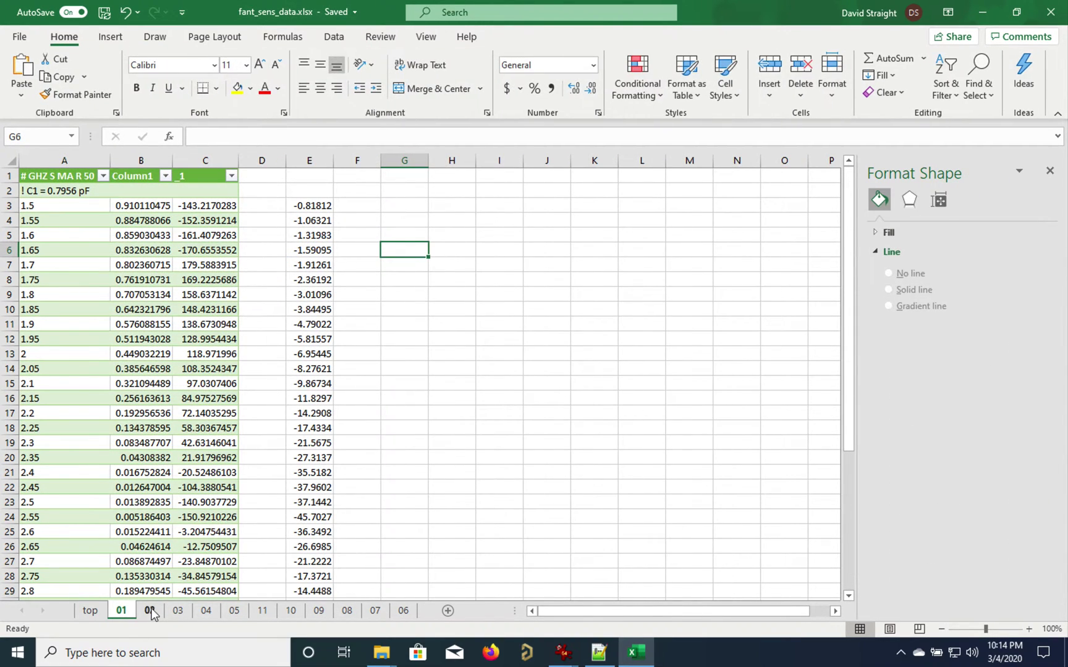
{"action": "left_click", "coordinate": [149, 611]}
{"action": "left_click", "coordinate": [178, 611]}
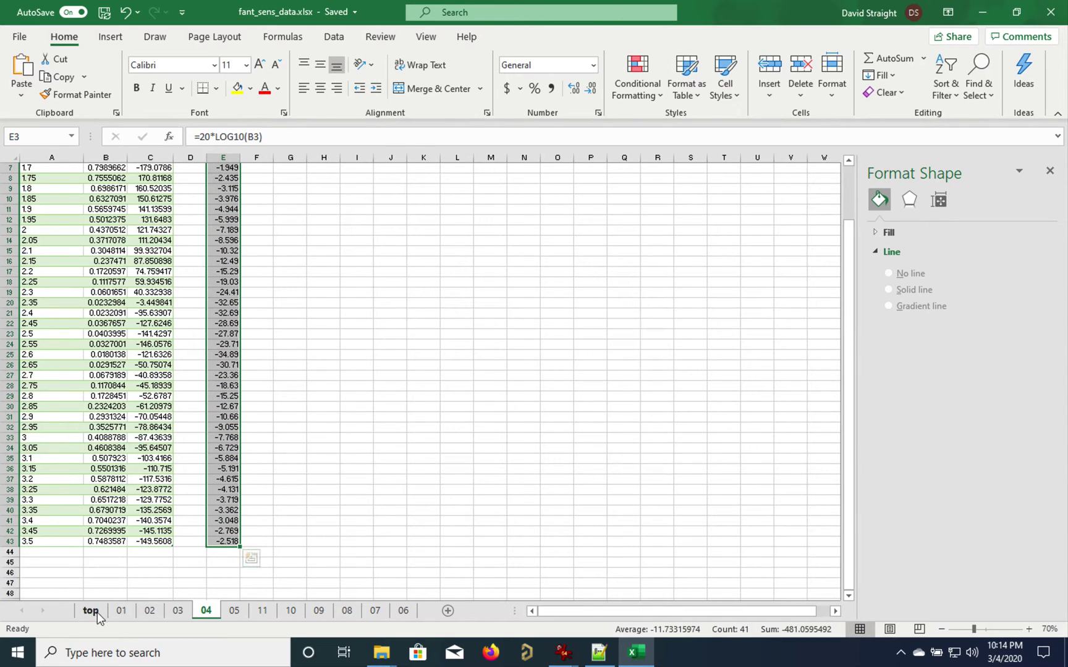
{"action": "left_click", "coordinate": [90, 611]}
Add series 2, 3 and 4 to the top-sheet scatter chart alongside series 1.
{"action": "right_click", "coordinate": [154, 330]}
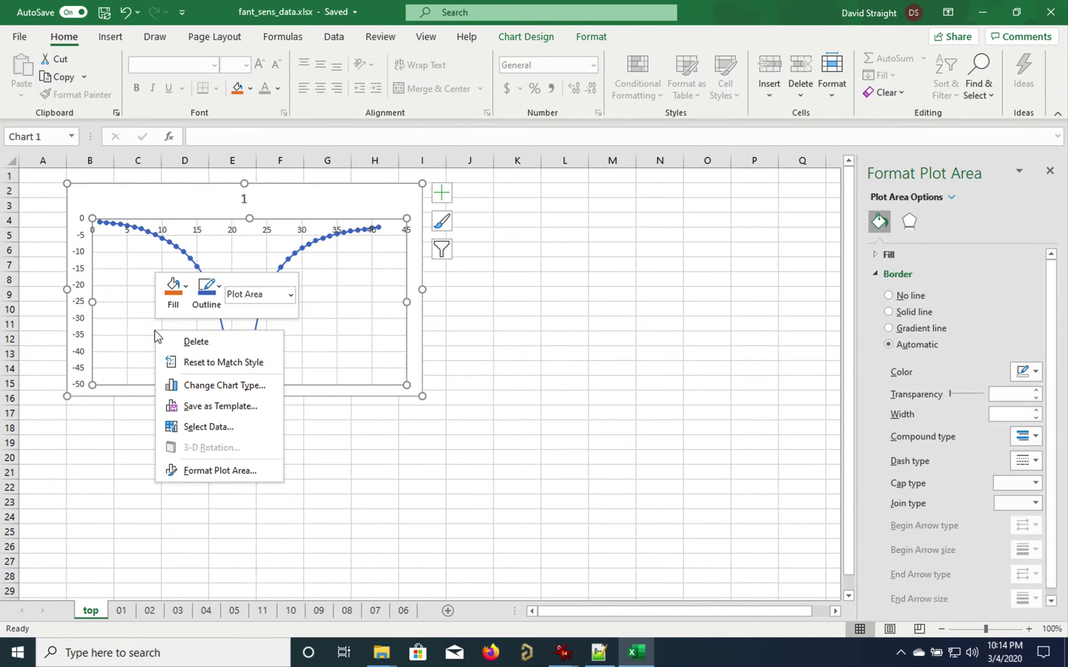
{"action": "left_click", "coordinate": [217, 427]}
{"action": "left_click", "coordinate": [310, 444]}
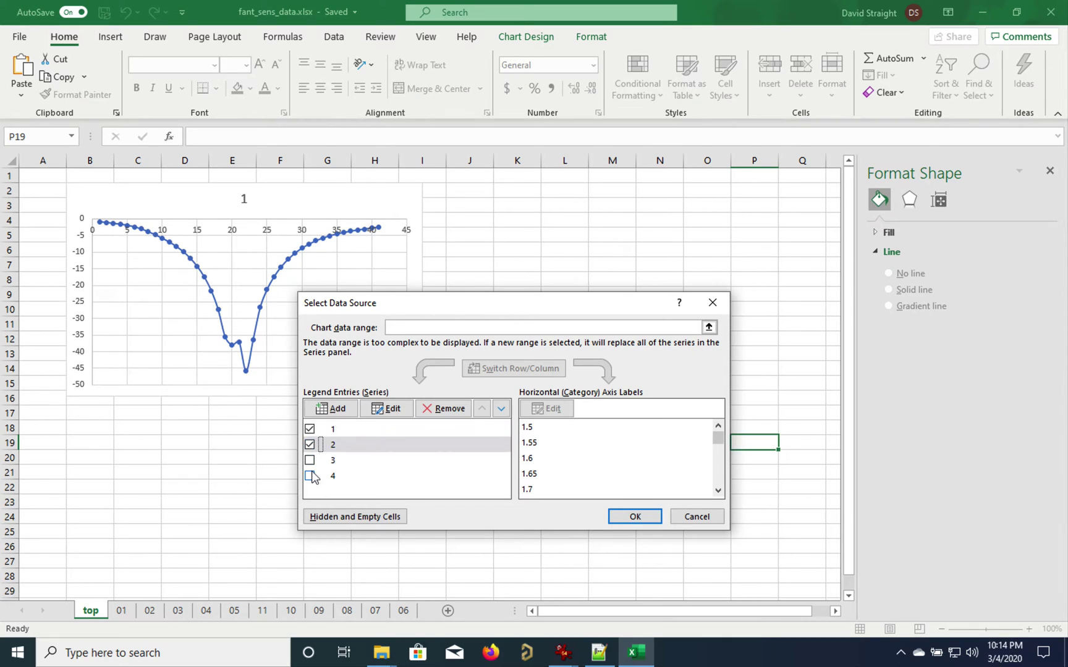
{"action": "left_click", "coordinate": [310, 476]}
{"action": "left_click", "coordinate": [635, 516]}
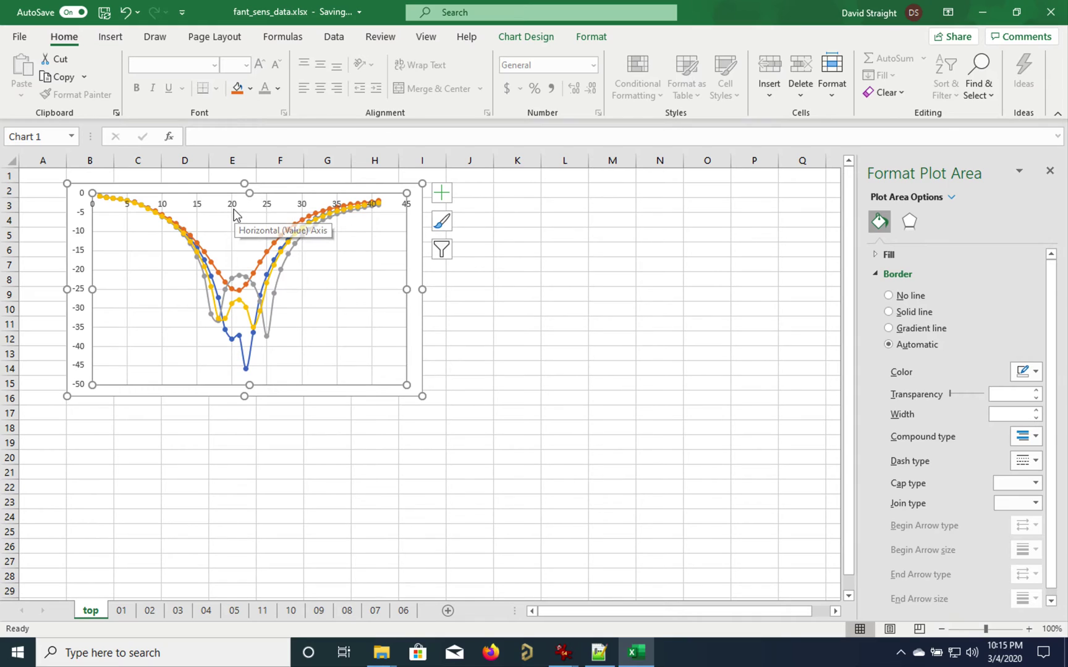
{"action": "right_click", "coordinate": [317, 288]}
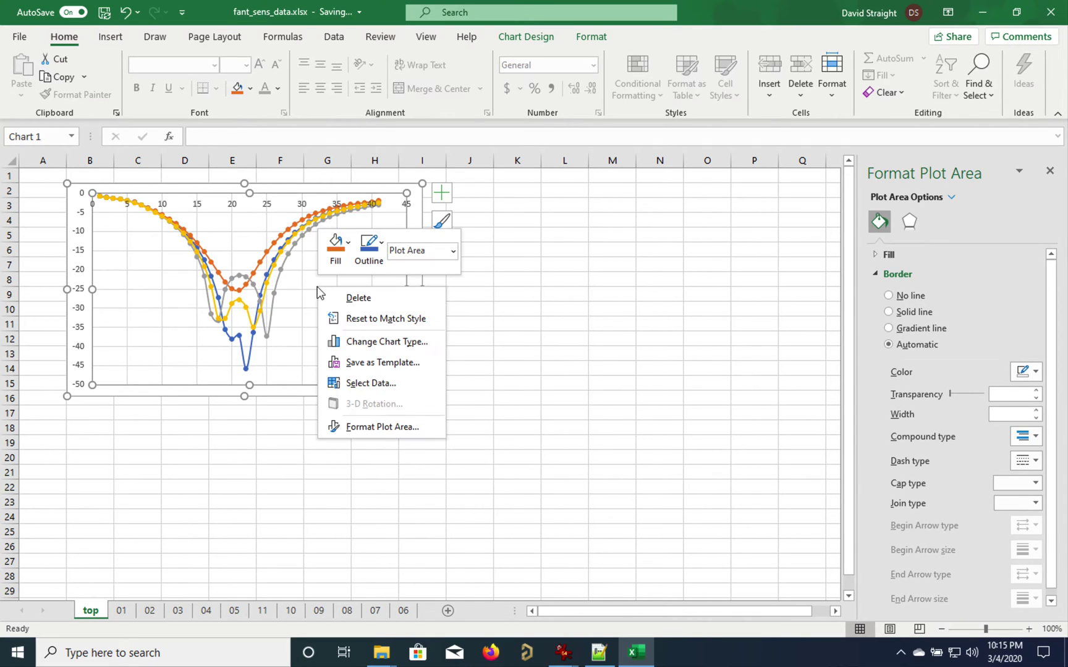
Inspect series 1's name and ranges, drawn from sheet 01 columns A and E.
{"action": "left_click", "coordinate": [386, 386]}
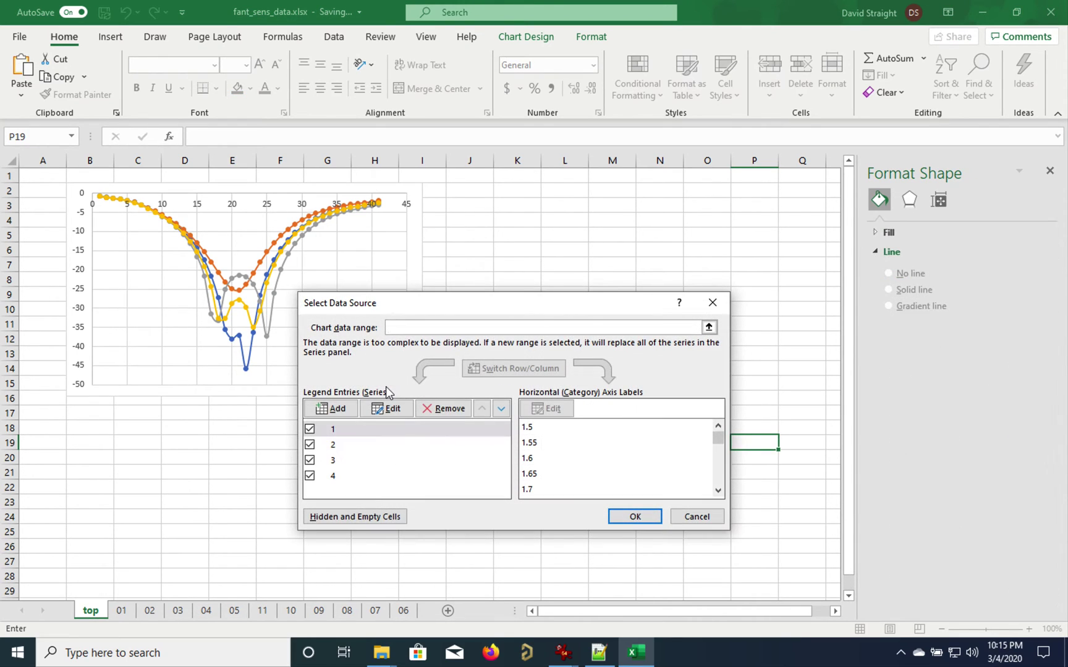
{"action": "left_click", "coordinate": [357, 431]}
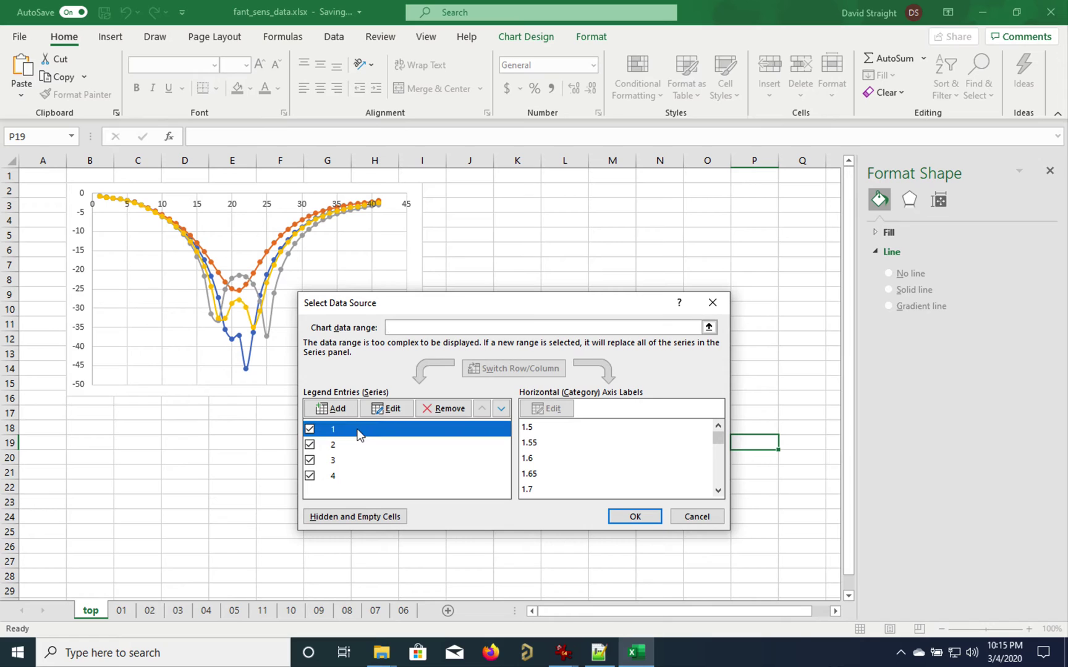
{"action": "left_click", "coordinate": [386, 408]}
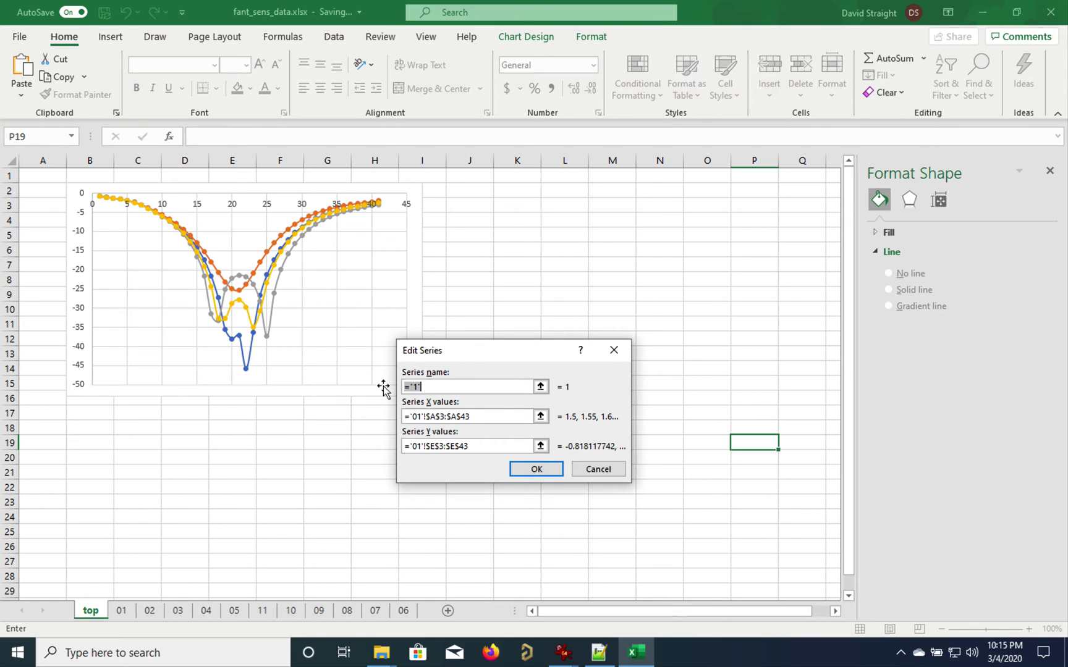
{"action": "left_click", "coordinate": [542, 474]}
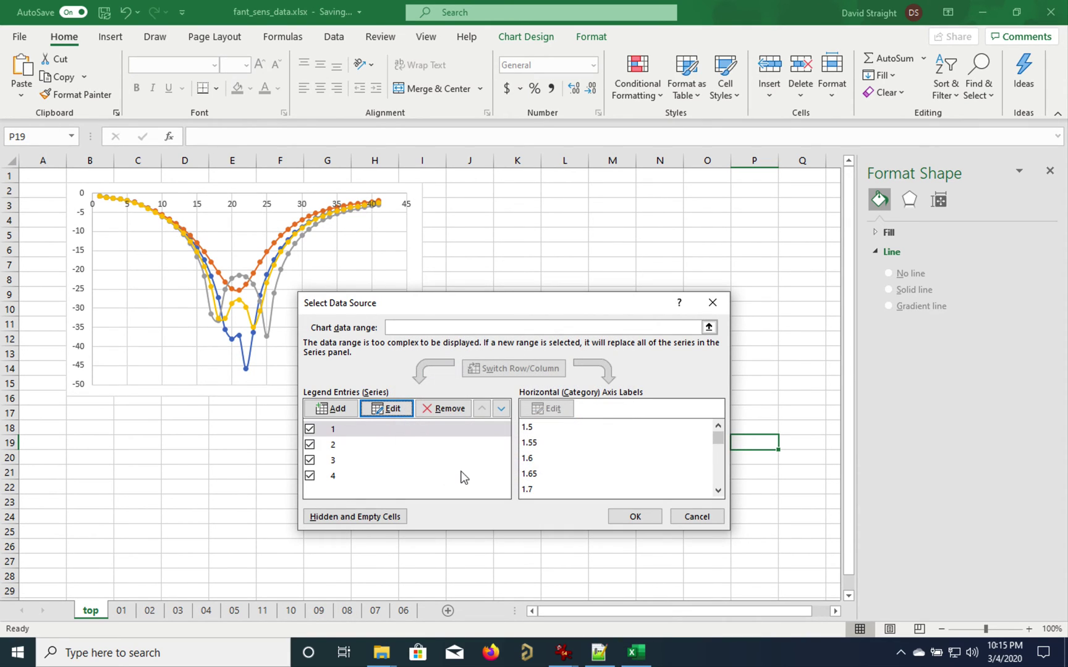
Step through series 2 and 4, then close Select Data Source.
{"action": "left_click", "coordinate": [345, 444]}
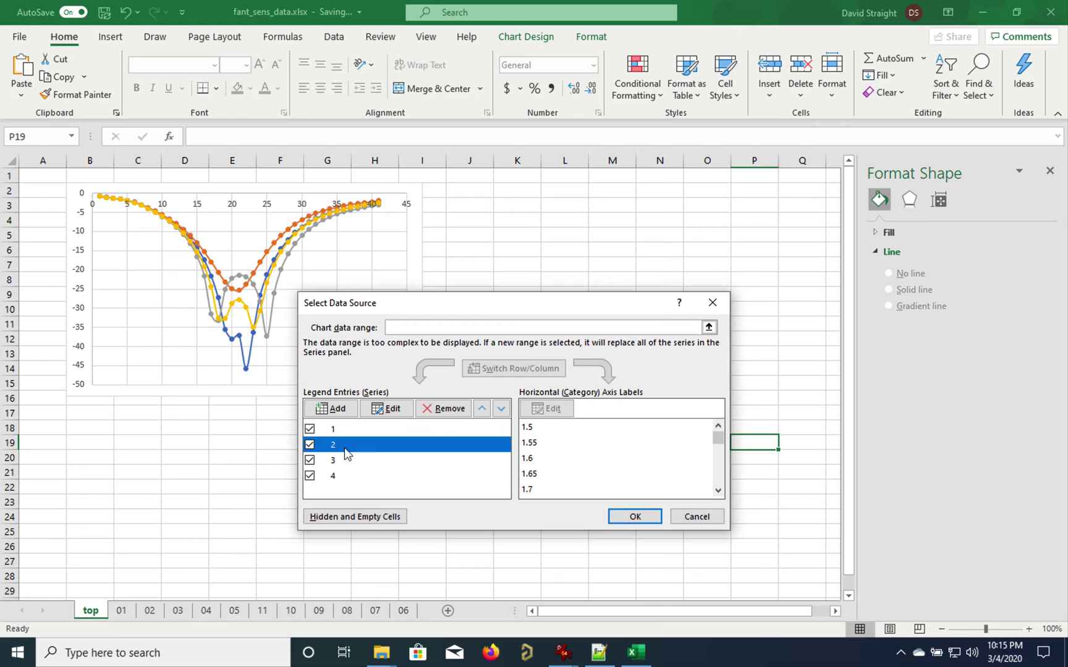
{"action": "left_click", "coordinate": [356, 459]}
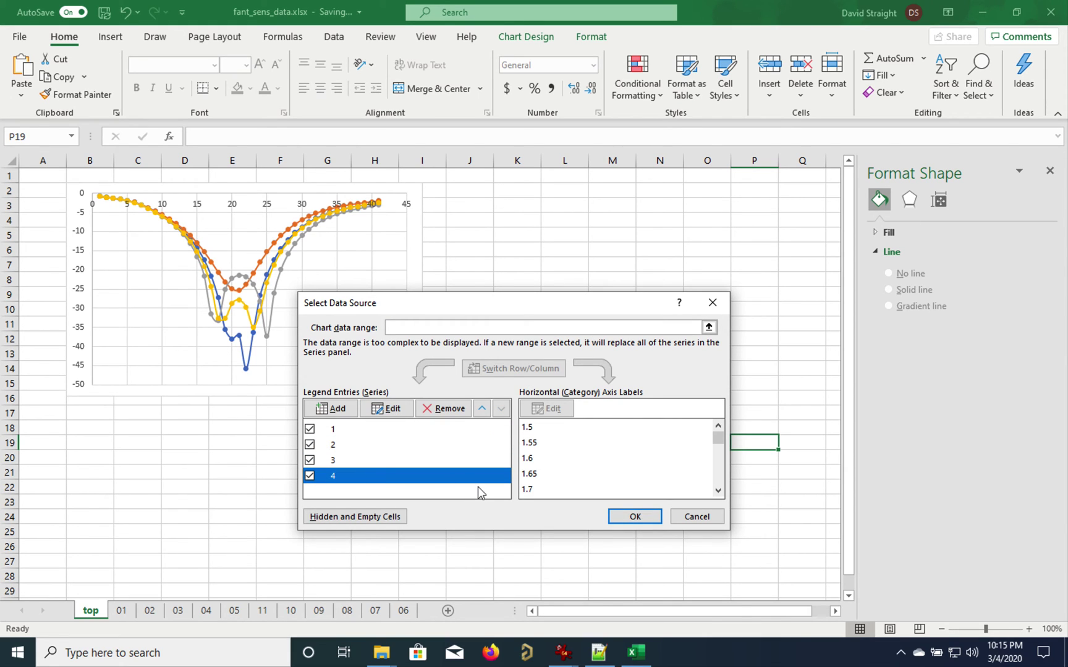
{"action": "left_click", "coordinate": [712, 301]}
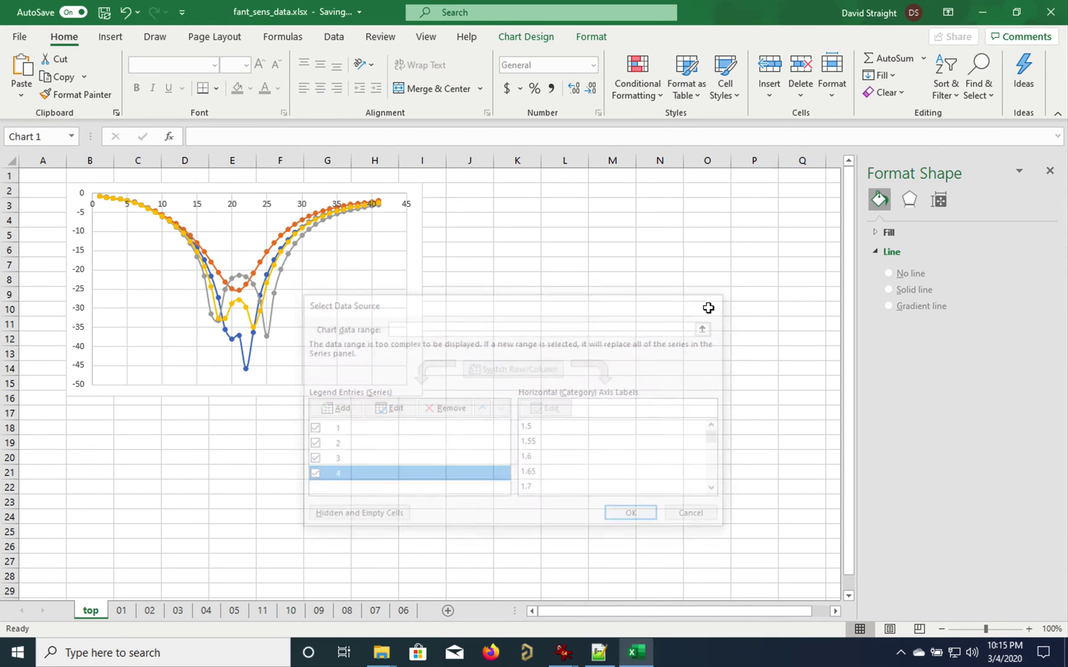